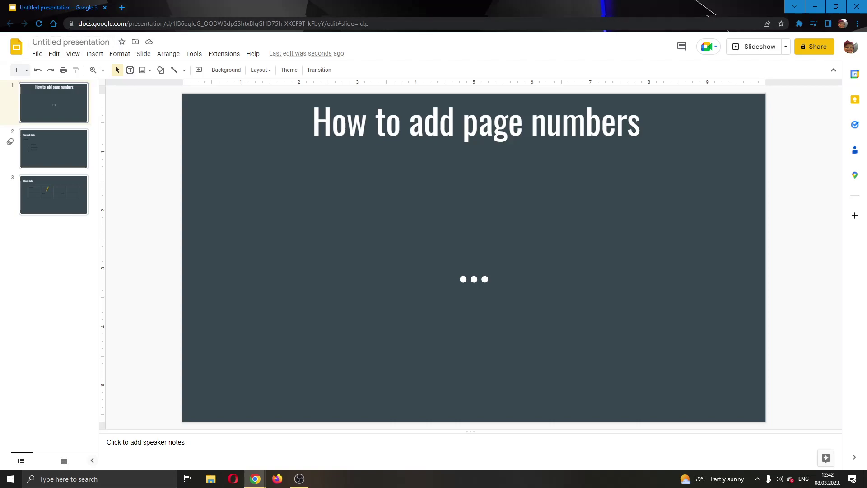
# Step: Look over the second and third slides, then go back to the title slide
pyautogui.click(56, 145)
pyautogui.click(54, 183)
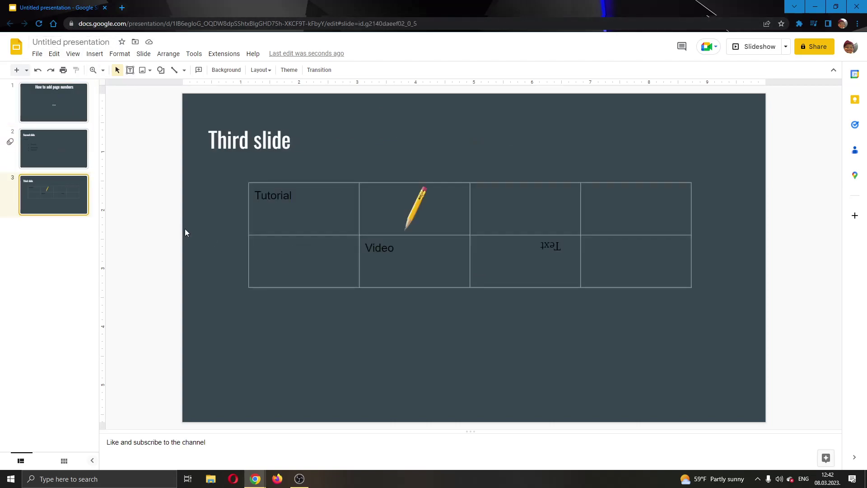
pyautogui.click(67, 148)
pyautogui.click(43, 114)
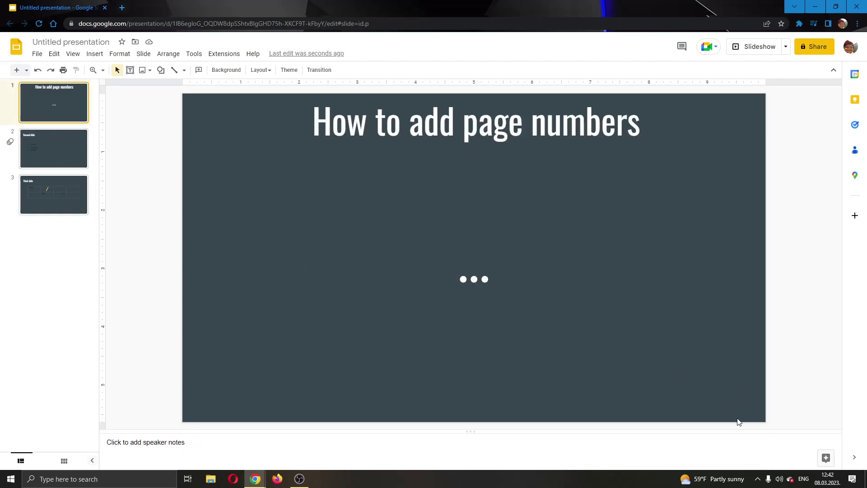
# Step: Review slides two and three again, return to the title slide, and open the Insert menu
pyautogui.click(56, 158)
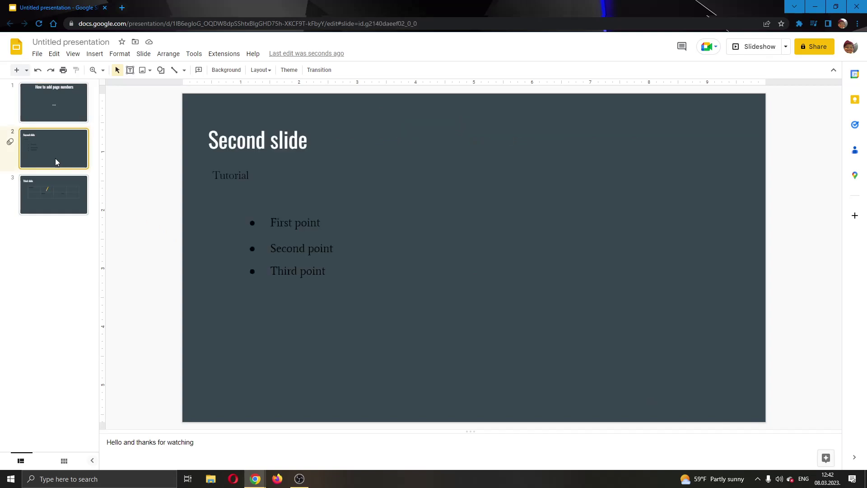
pyautogui.click(45, 198)
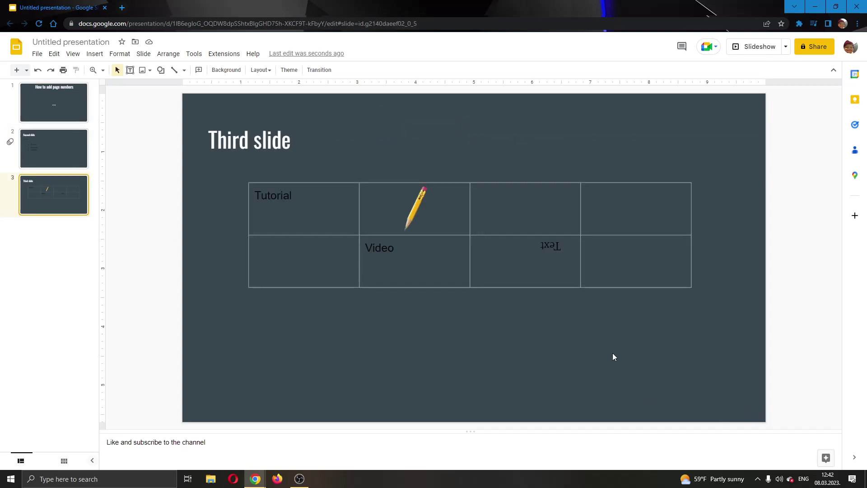
pyautogui.click(54, 102)
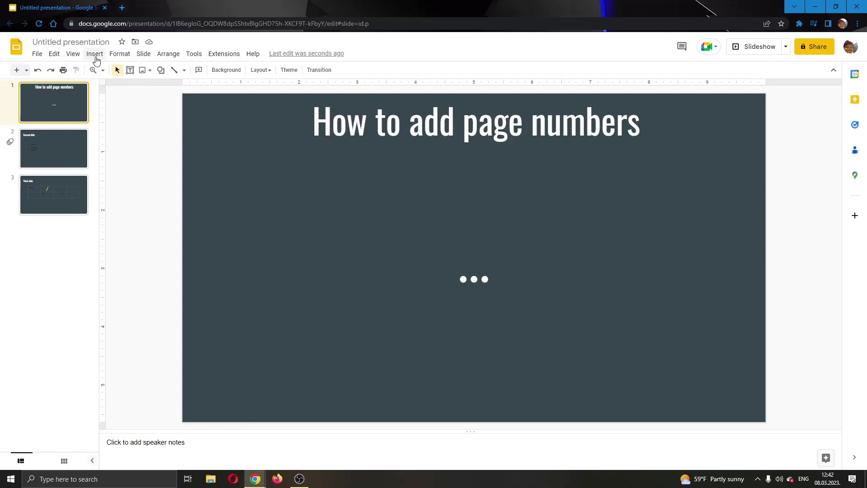
pyautogui.click(96, 53)
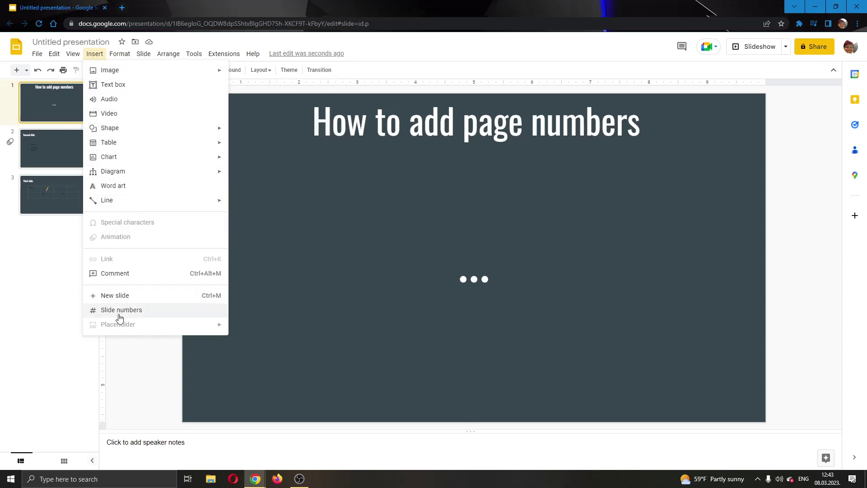
# Step: Switch slide numbers On and apply them to all three slides
pyautogui.click(144, 313)
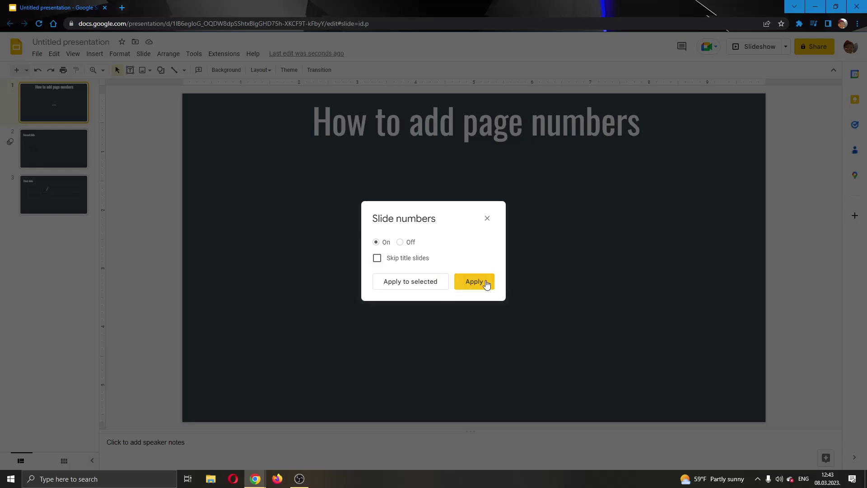
pyautogui.click(478, 285)
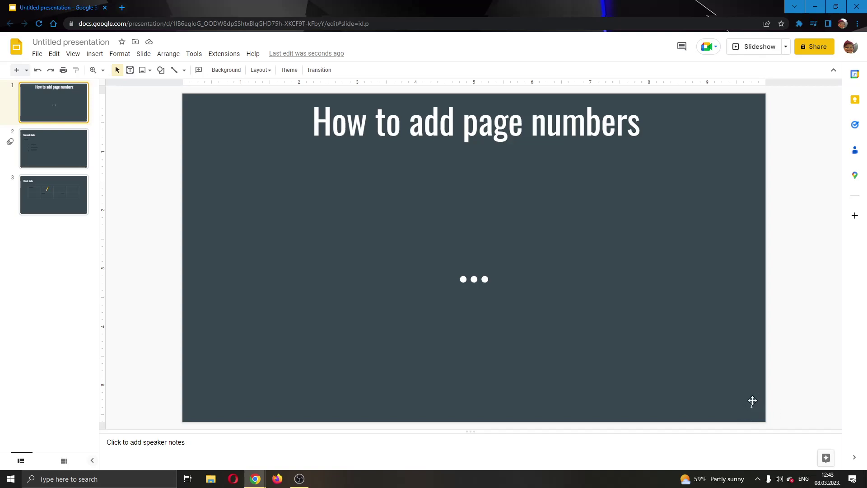
# Step: Check slides 2 and 3, then return to the title slide showing number 1
pyautogui.click(43, 145)
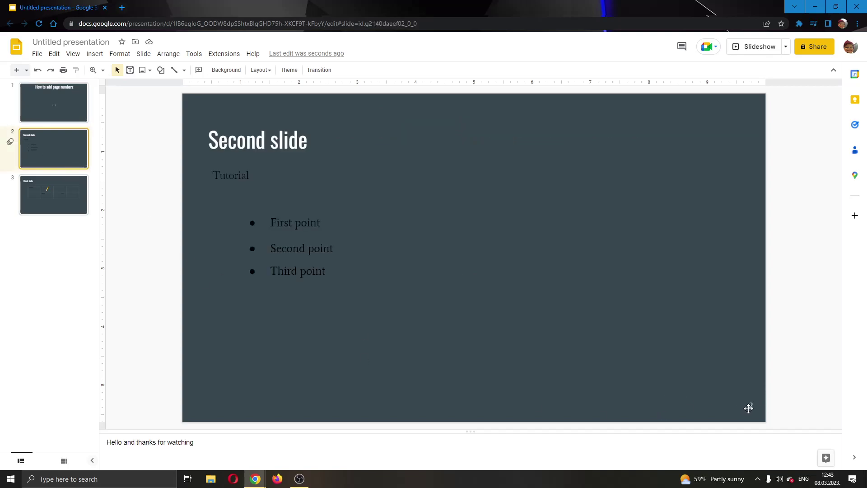
pyautogui.press('Down')
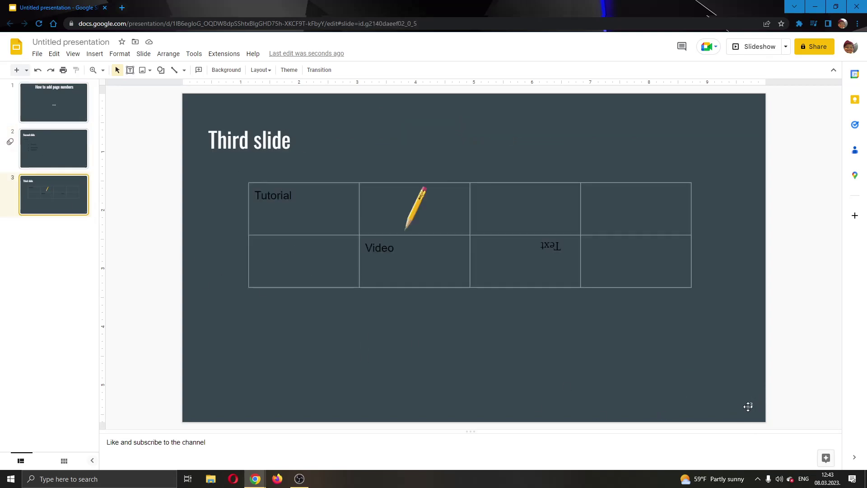
pyautogui.click(60, 115)
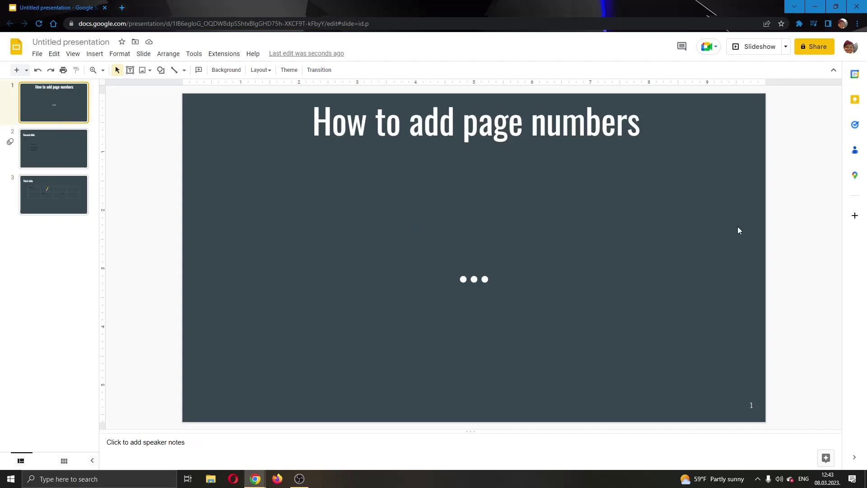